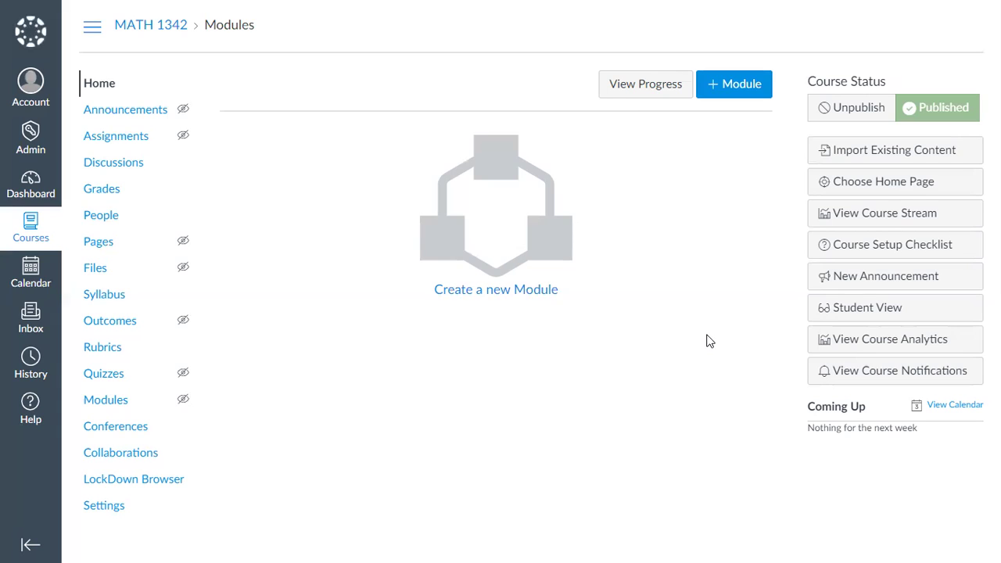
# Open the Modules page of the MATH 1342 course from the course navigation
pyautogui.click(115, 400)
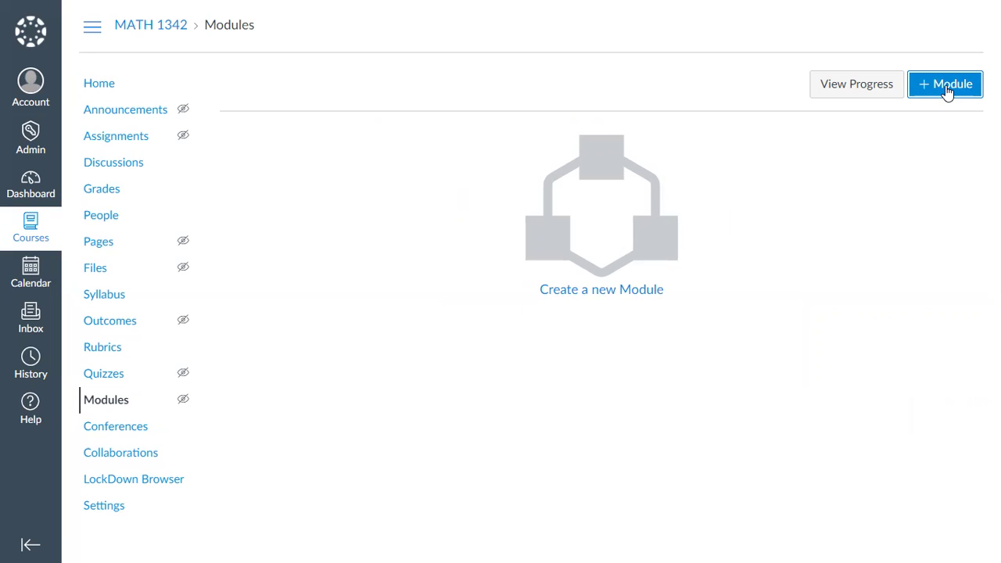
# Create a new module named 'Hawkes Learning'
pyautogui.click(947, 88)
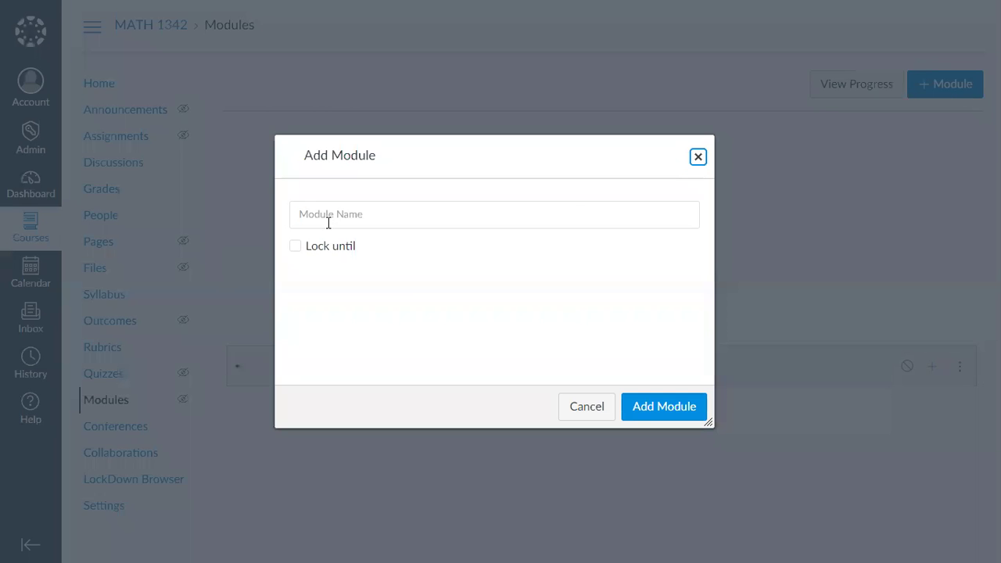
pyautogui.click(326, 218)
pyautogui.click(334, 249)
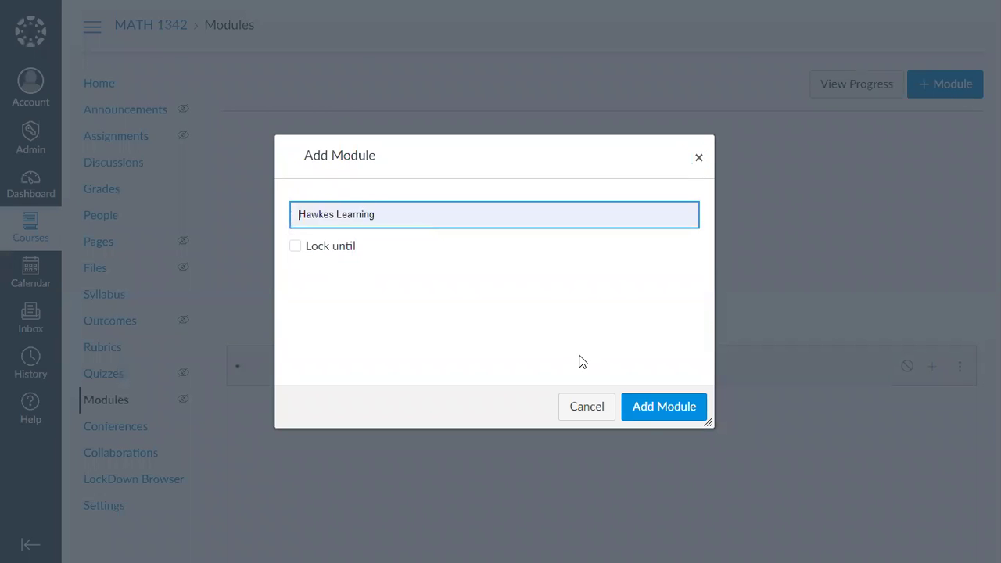
pyautogui.click(663, 413)
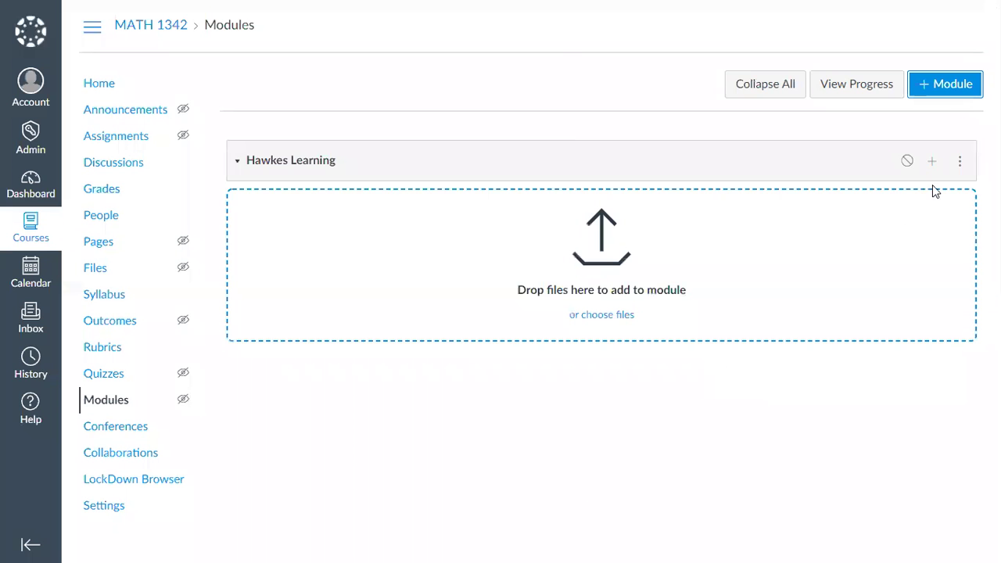
# Add the Hawkes Learning Sync Tool to the module as an external tool item
pyautogui.click(931, 167)
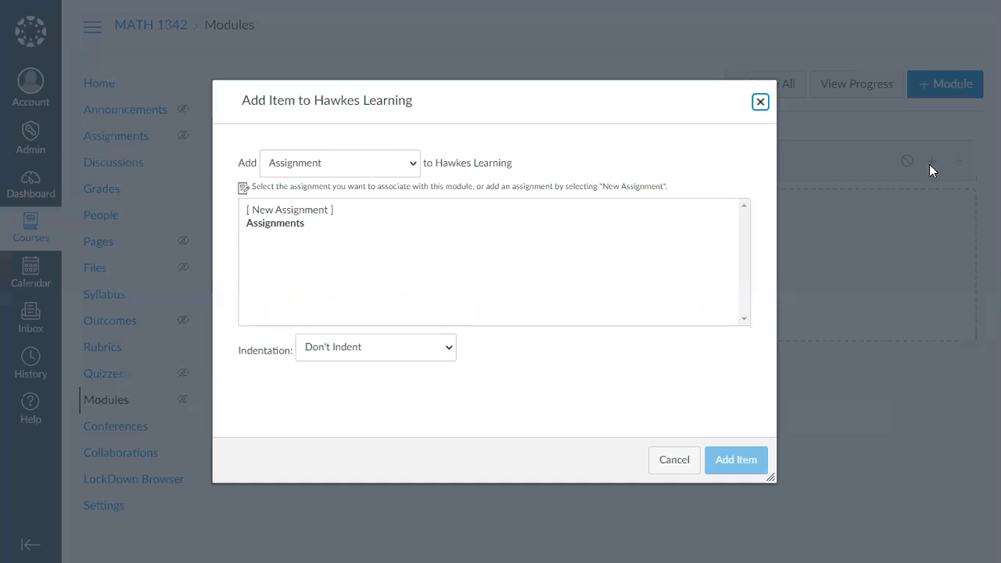
pyautogui.click(412, 166)
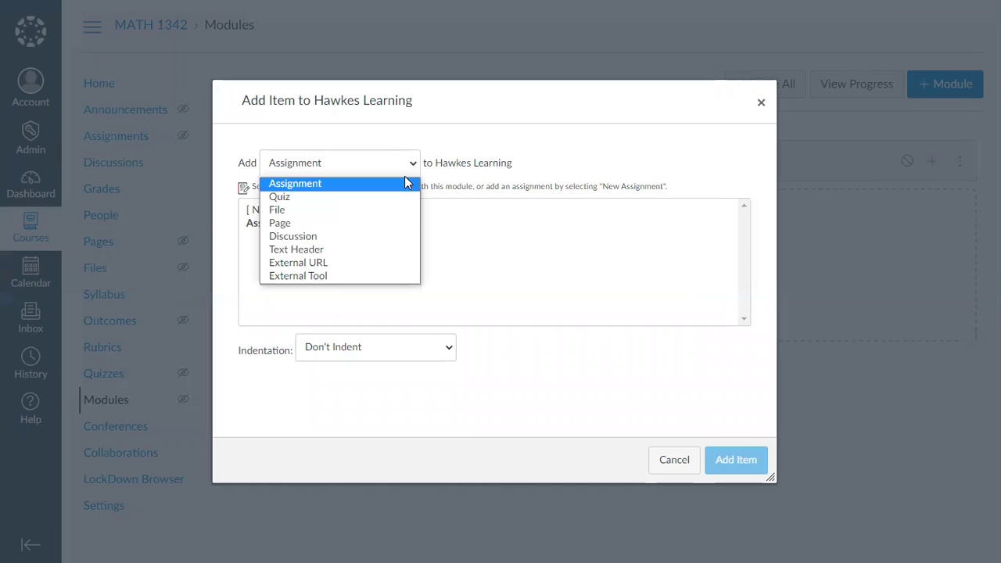
pyautogui.click(334, 279)
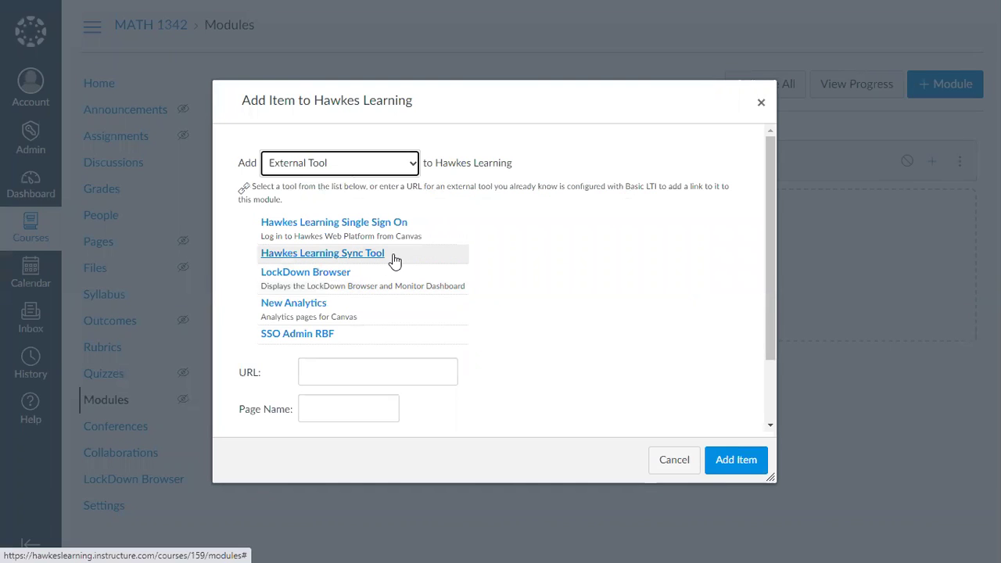
pyautogui.click(395, 260)
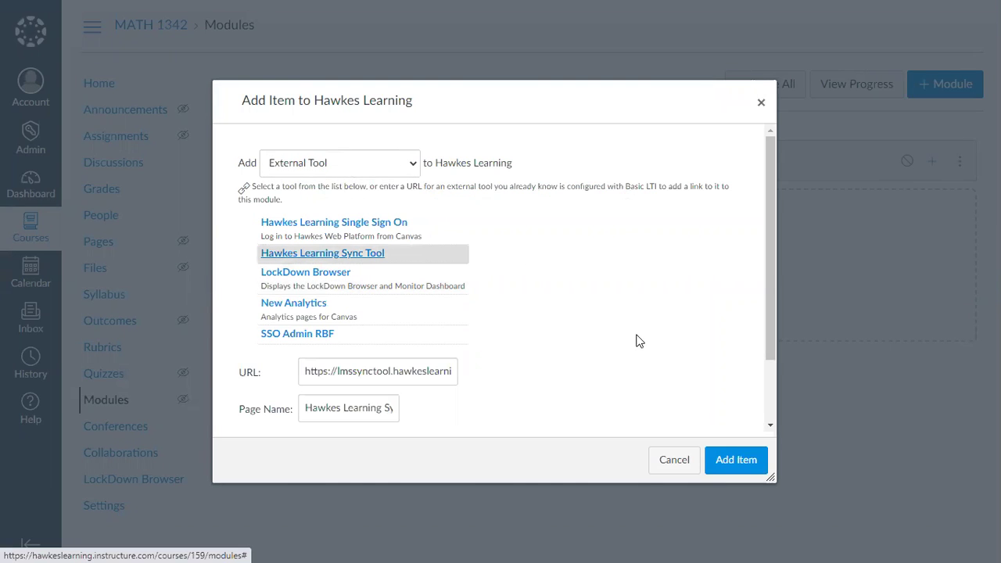
pyautogui.click(734, 463)
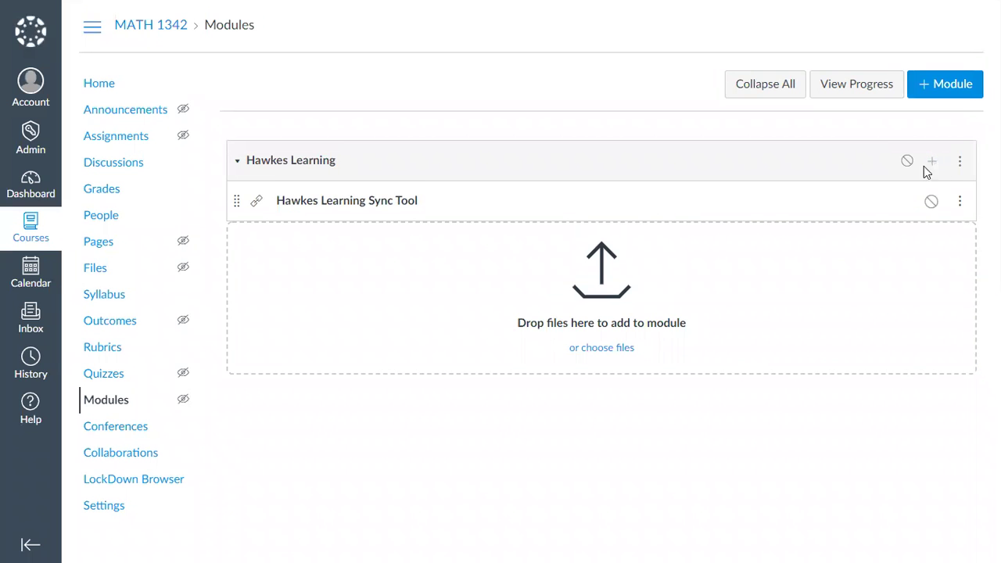
pyautogui.click(929, 166)
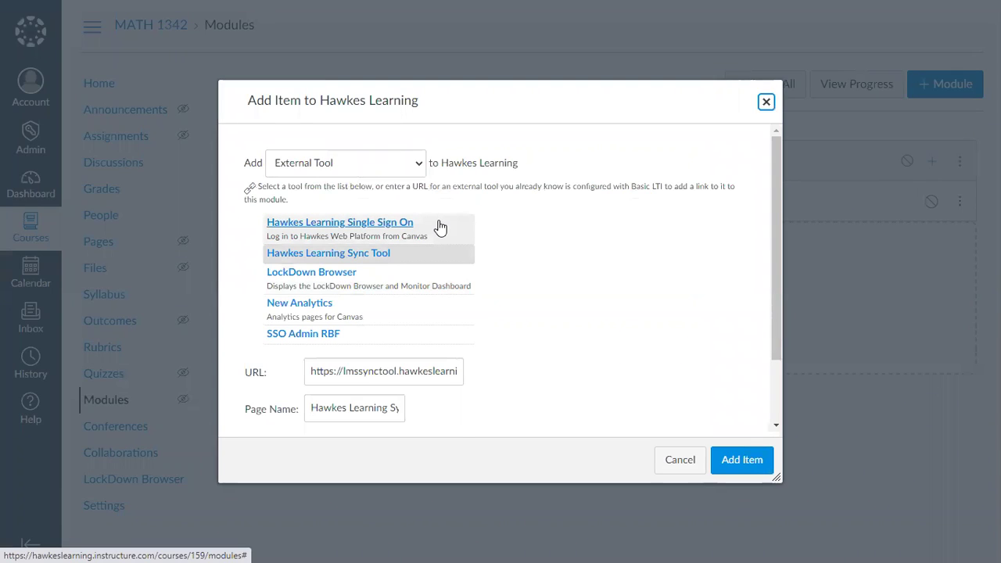
# Add the Hawkes Learning Single Sign On link, publish the module, and unpublish the Sync Tool link
pyautogui.click(440, 227)
pyautogui.click(748, 462)
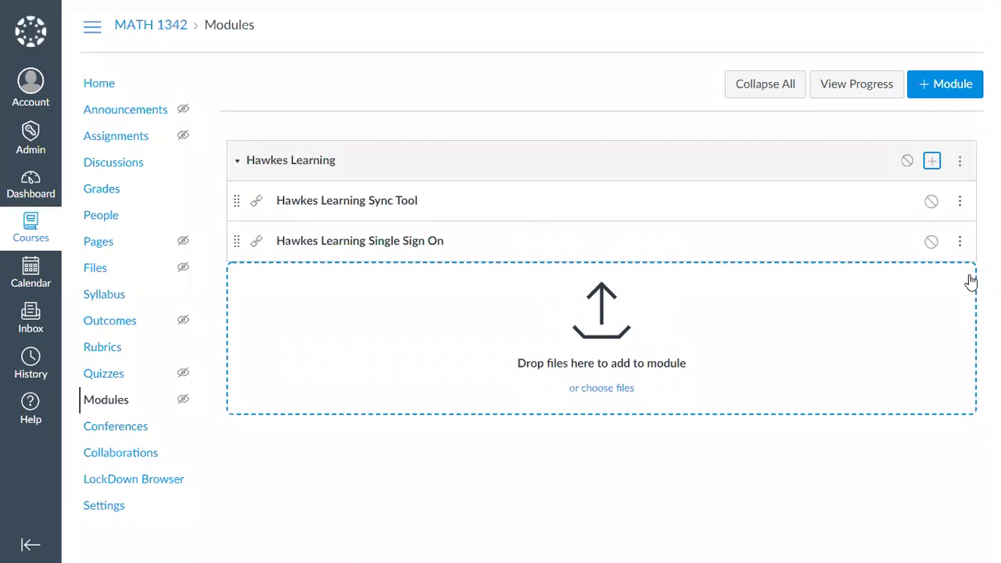
pyautogui.click(905, 163)
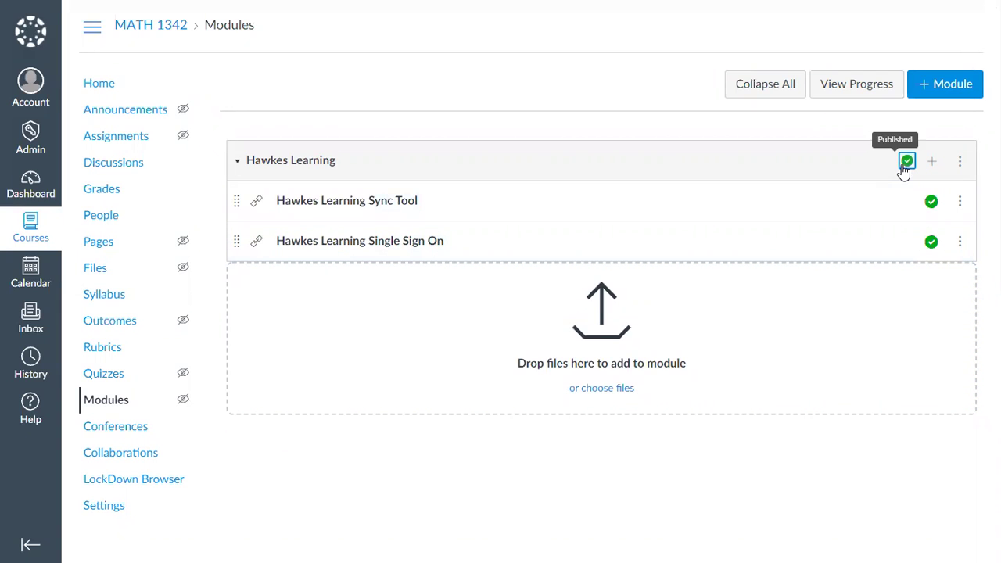
pyautogui.click(931, 205)
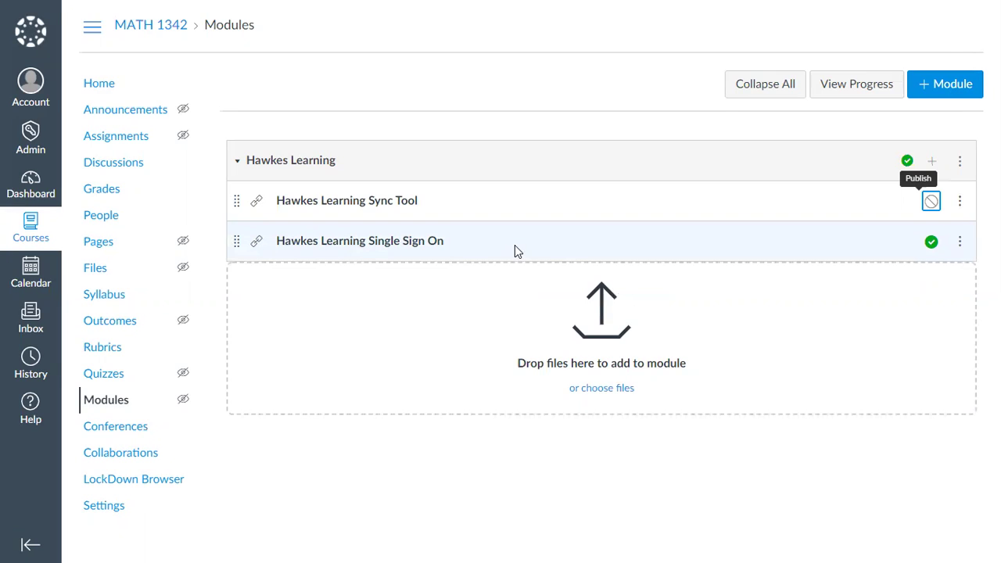
# Launch the Hawkes Learning Sync Tool and sign in with the saved instructor credentials
pyautogui.click(338, 202)
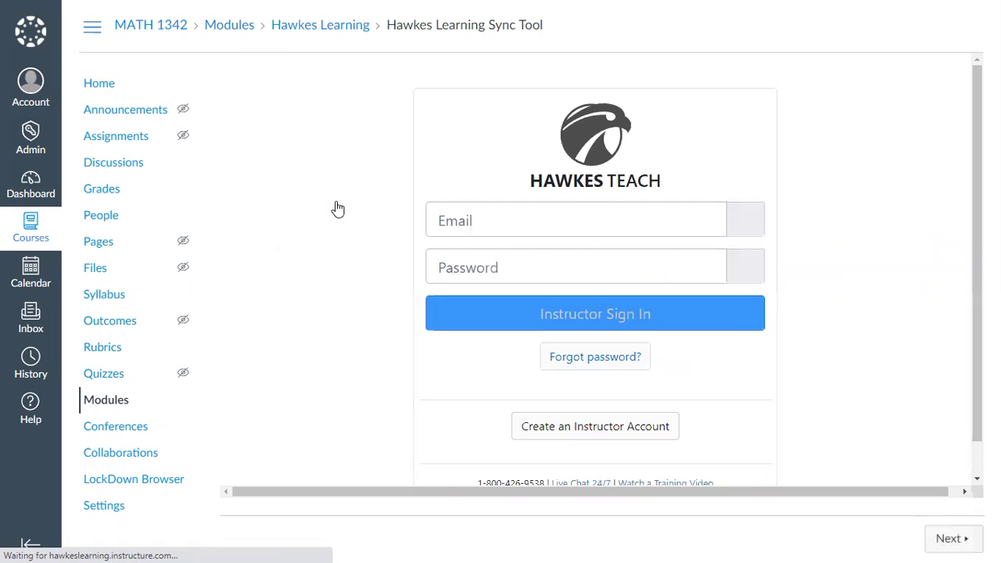
pyautogui.click(477, 220)
pyautogui.click(487, 268)
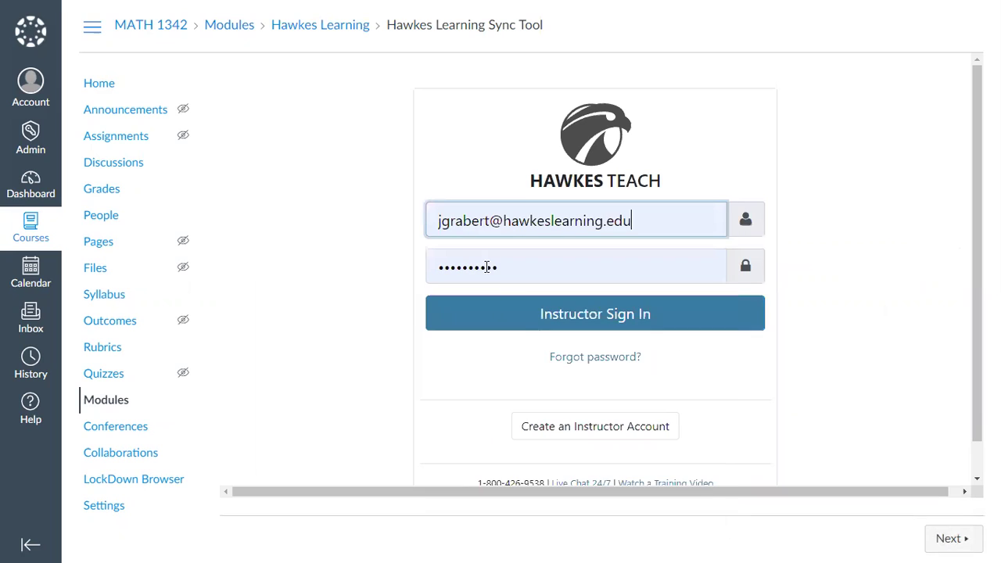
pyautogui.click(528, 325)
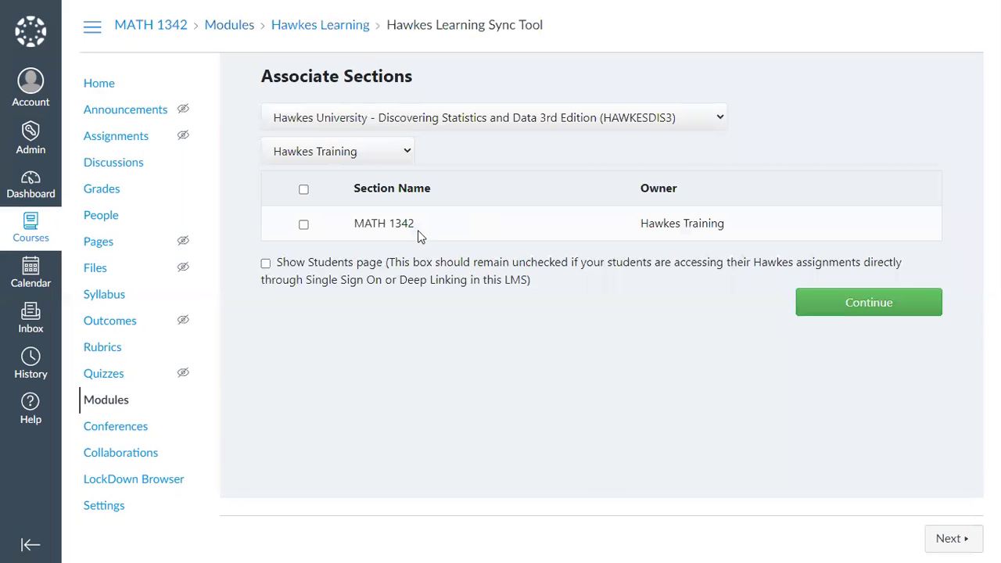
# Associate the MATH 1342 section and continue to Assignment Mappings
pyautogui.click(304, 225)
pyautogui.click(906, 310)
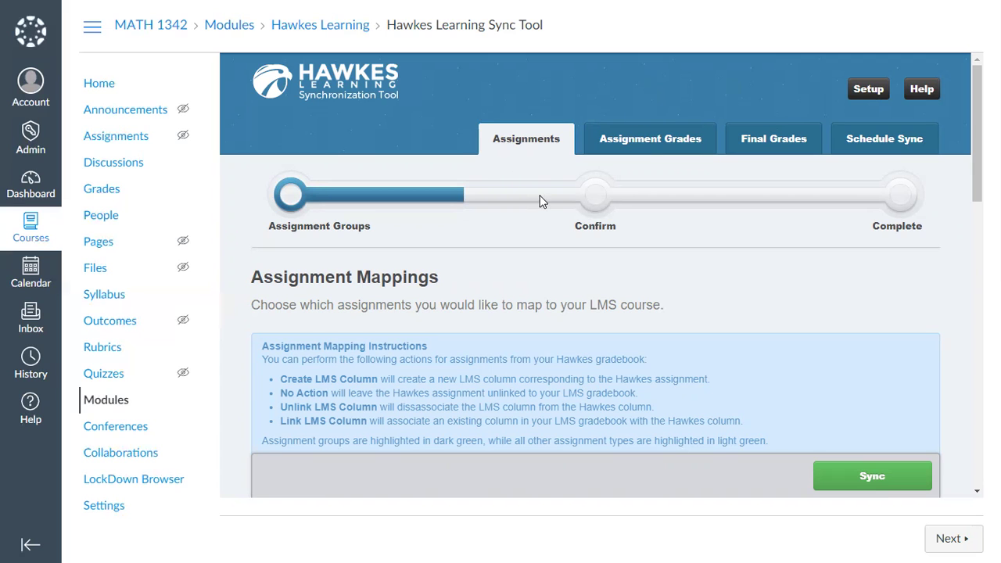
# Select all Hawkes grade items for mapping, leaving only the Lessons group row unchecked
pyautogui.scroll(-5, 541, 252)
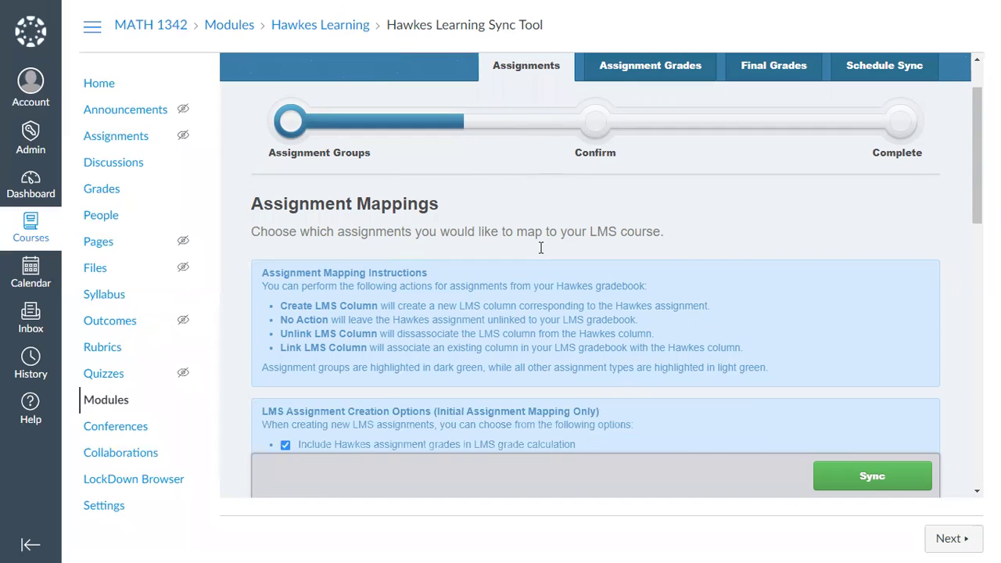
pyautogui.scroll(-2, 545, 248)
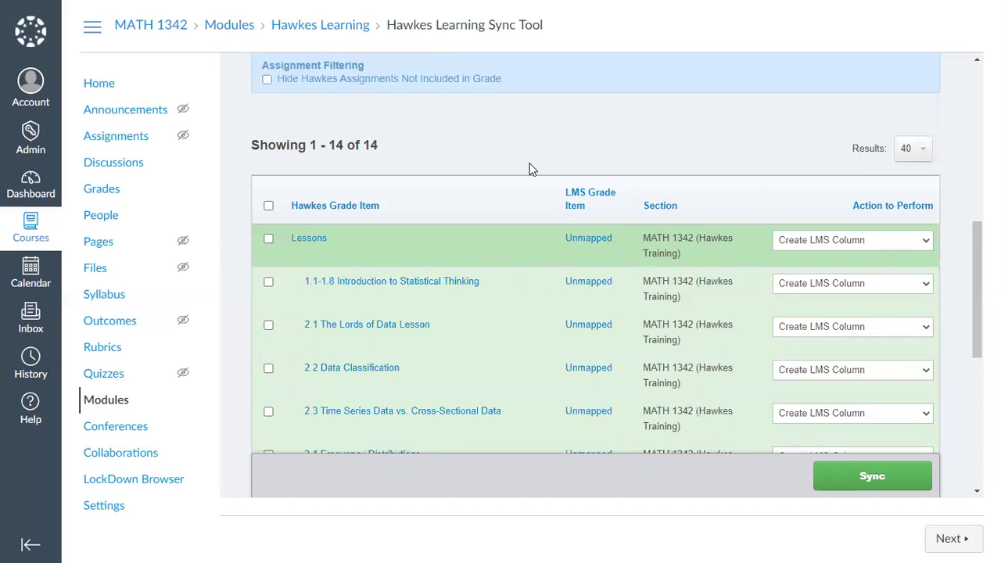
pyautogui.click(268, 208)
pyautogui.click(268, 244)
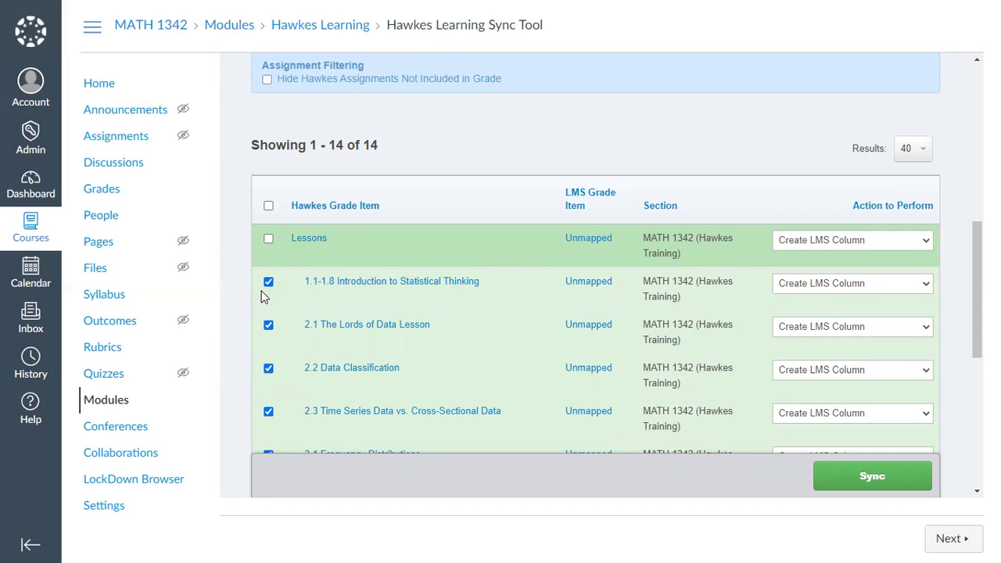
# Uncheck the Quizzes and Tests group rows, then sync and confirm the selected assignments
pyautogui.scroll(-1, 305, 404)
pyautogui.scroll(-4, 304, 400)
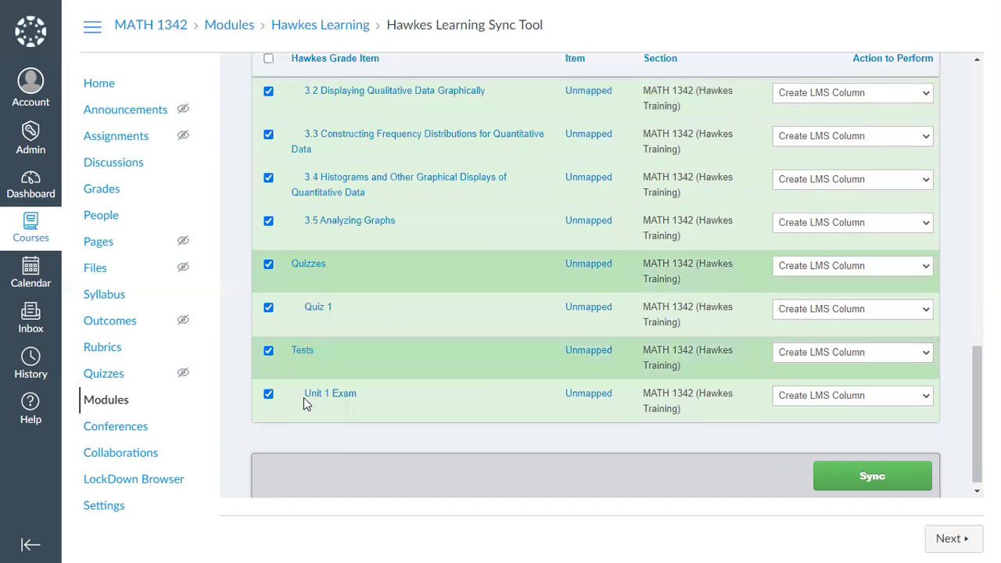
pyautogui.click(268, 256)
pyautogui.click(267, 343)
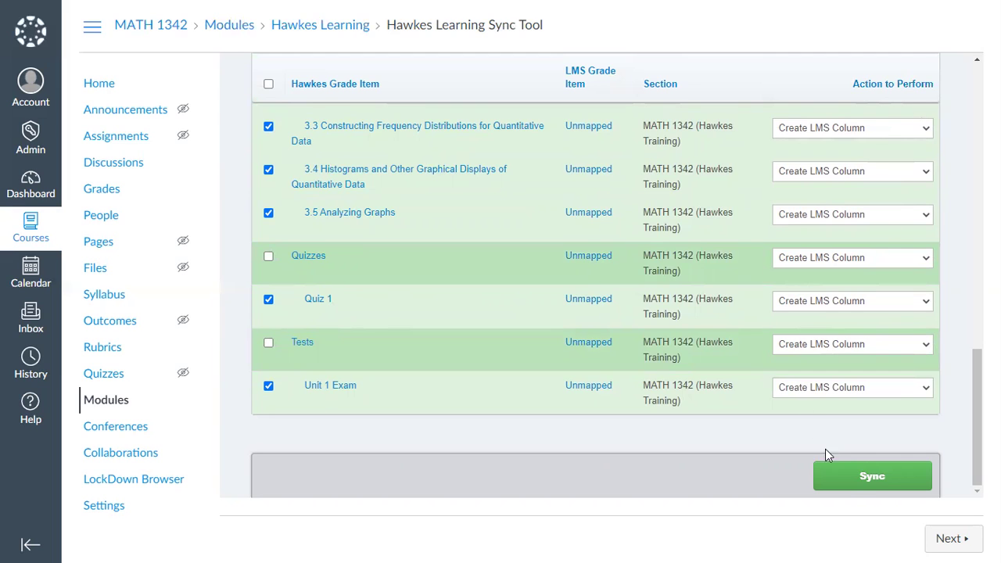
pyautogui.click(852, 481)
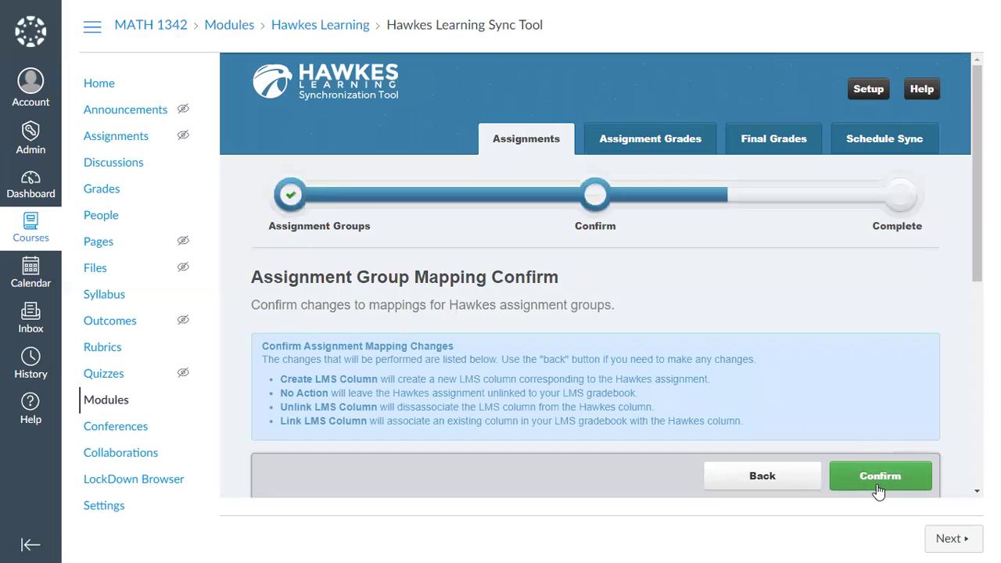
pyautogui.click(877, 487)
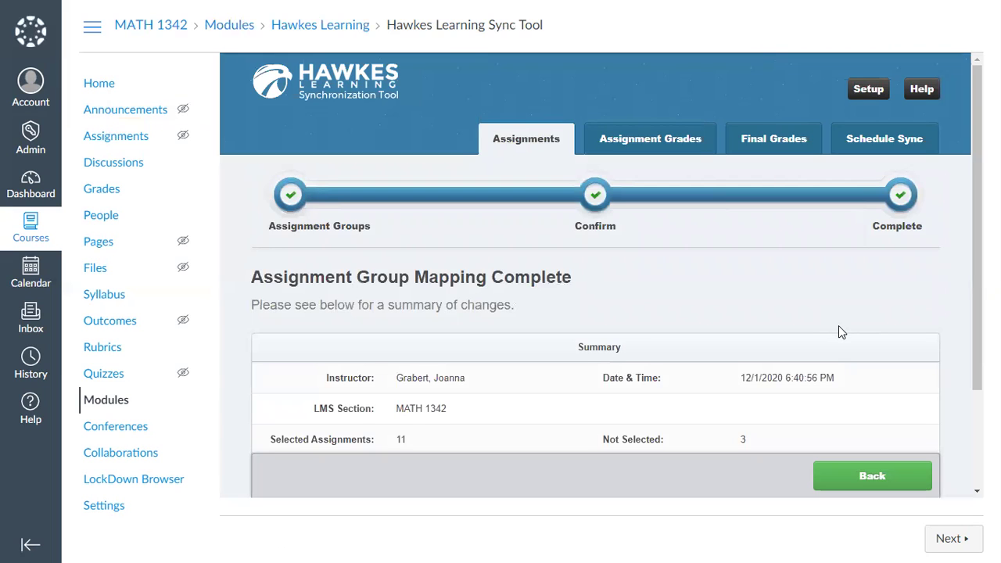
pyautogui.scroll(-3, 826, 329)
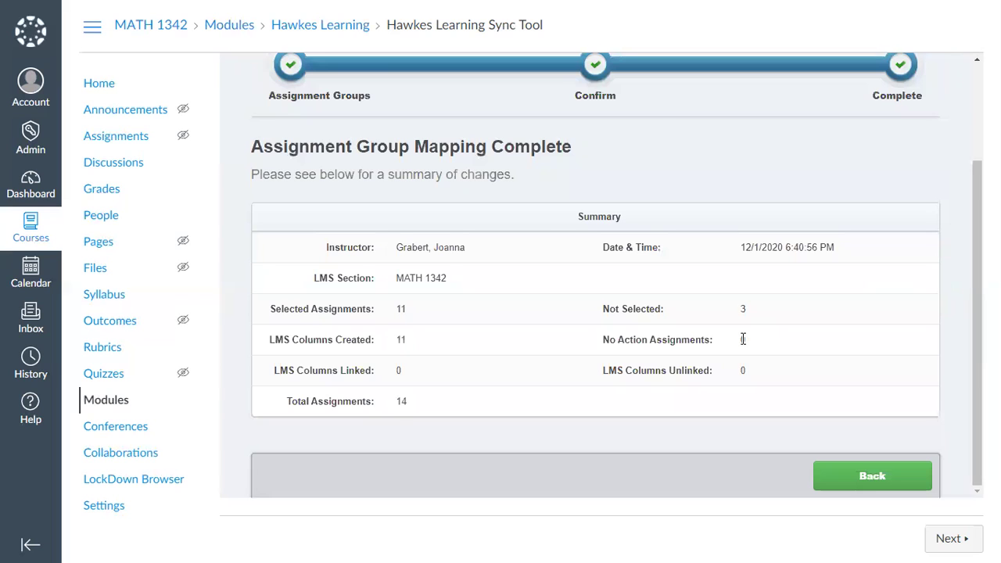
pyautogui.scroll(1, 746, 342)
pyautogui.scroll(3, 746, 341)
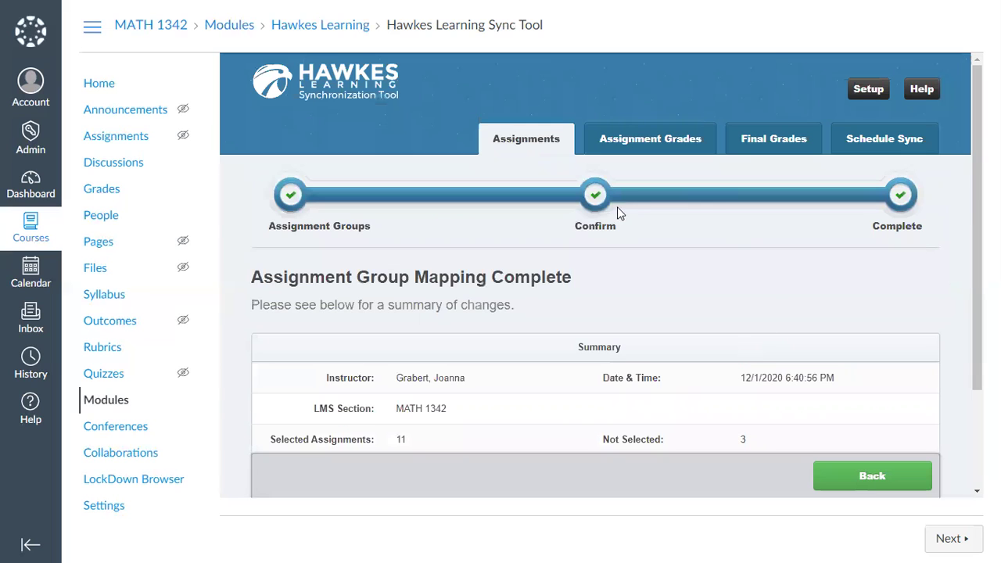
# Go to Schedule Sync and tick 'Sync grades to LMS daily'
pyautogui.click(895, 150)
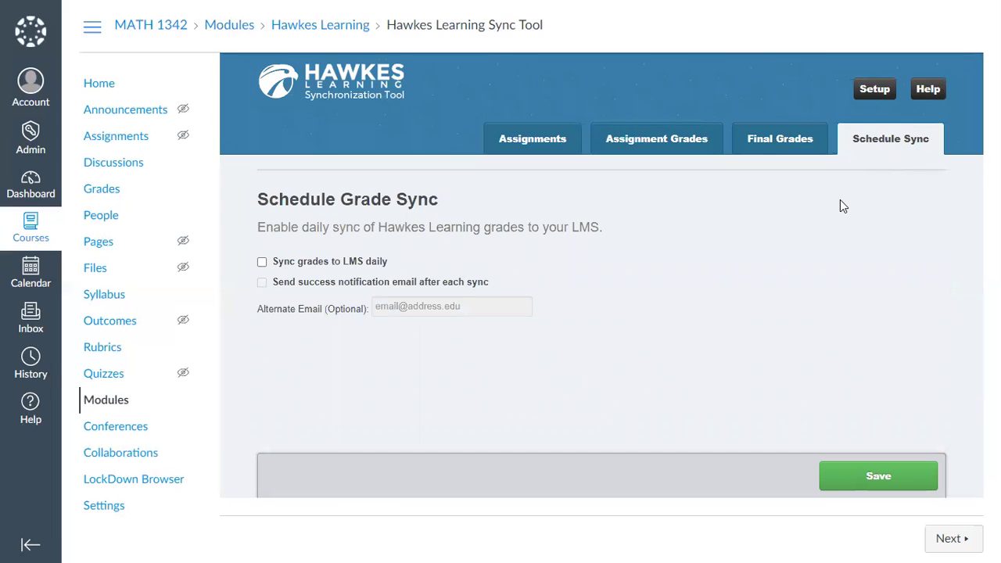
pyautogui.click(263, 266)
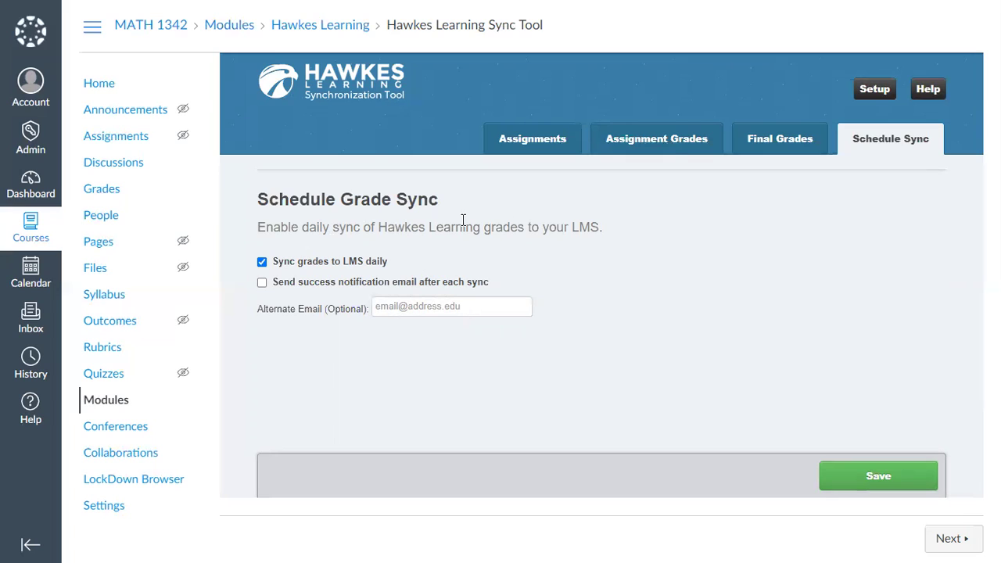
# Browse the Assignment Grades, Schedule Sync and Final Grades sync pages in turn
pyautogui.click(669, 153)
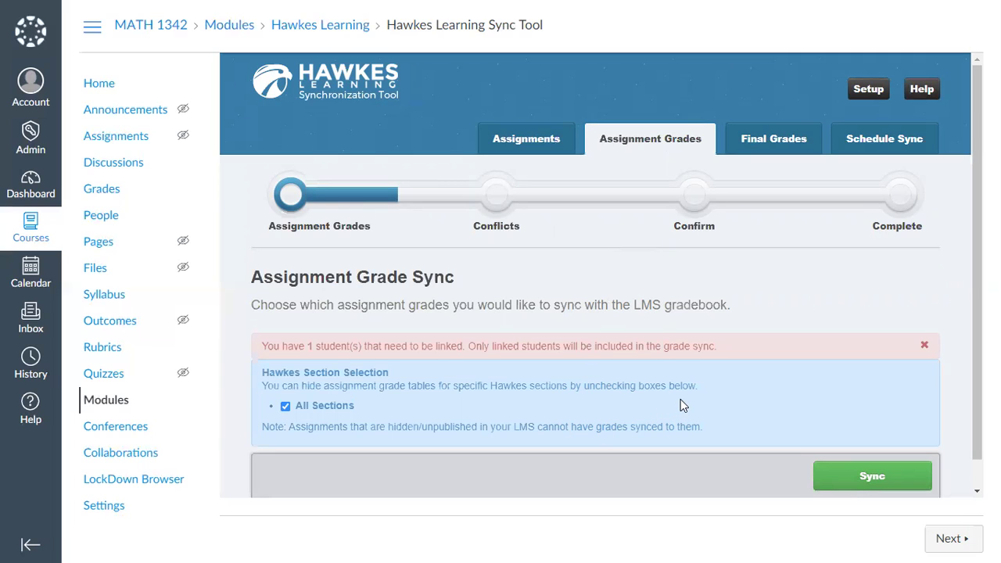
pyautogui.click(868, 153)
pyautogui.click(777, 154)
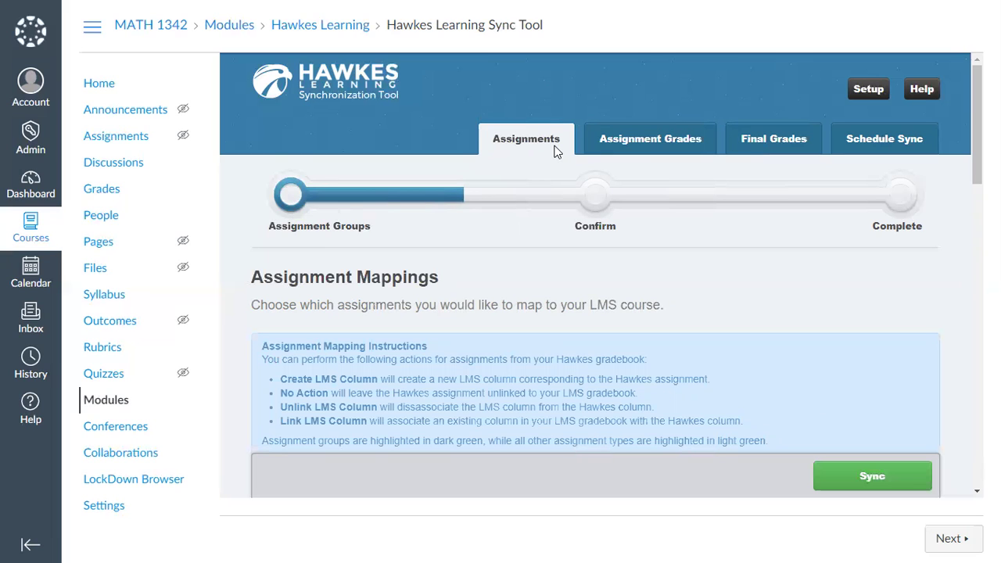
pyautogui.scroll(-1, 479, 339)
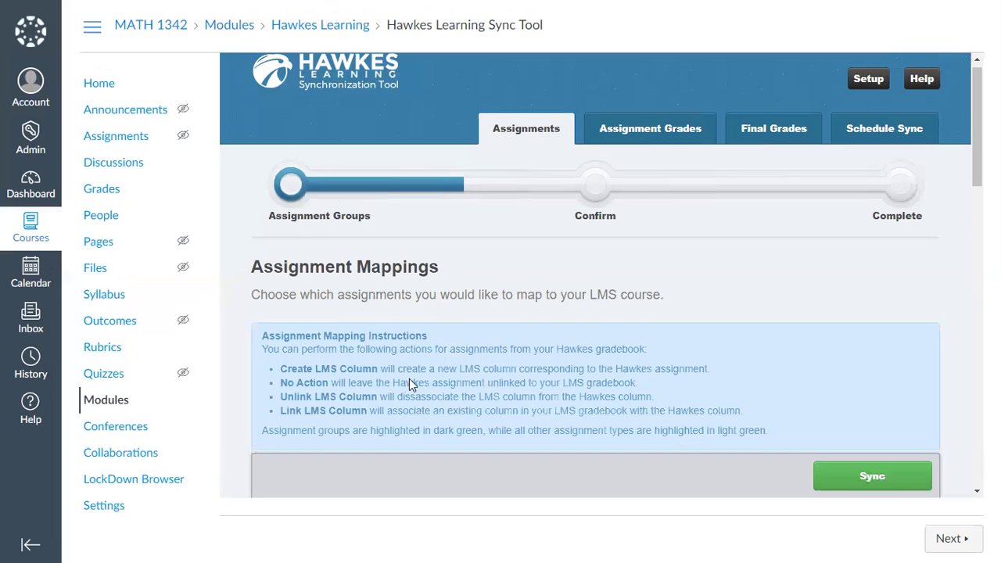
pyautogui.scroll(-5, 409, 379)
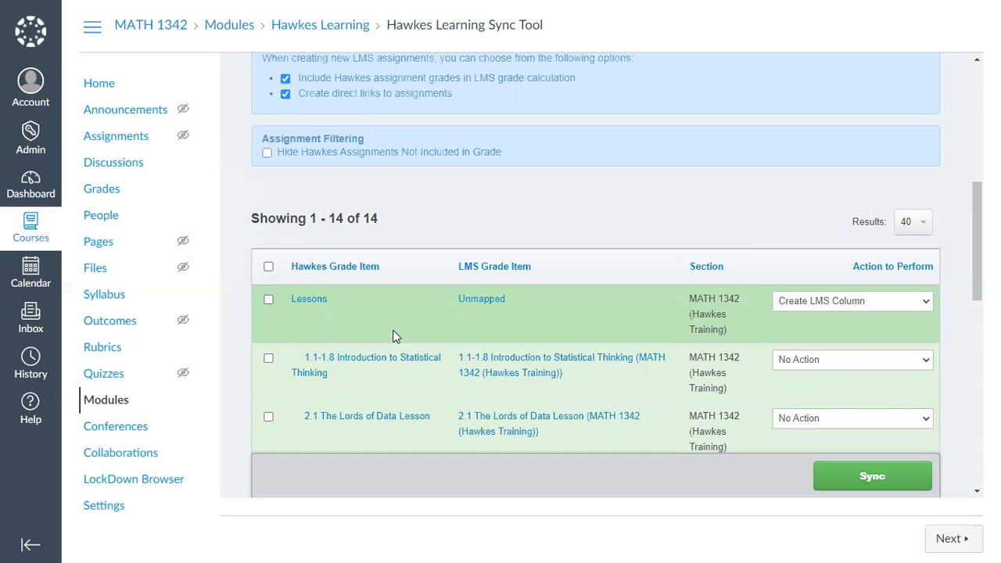
pyautogui.scroll(3, 394, 337)
pyautogui.scroll(5, 887, 141)
pyautogui.click(889, 141)
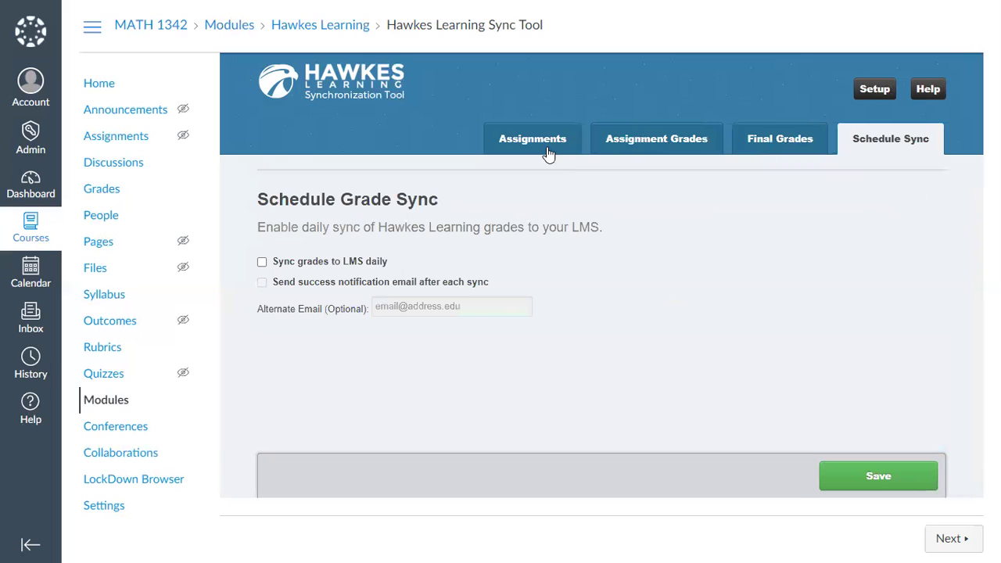
pyautogui.click(548, 150)
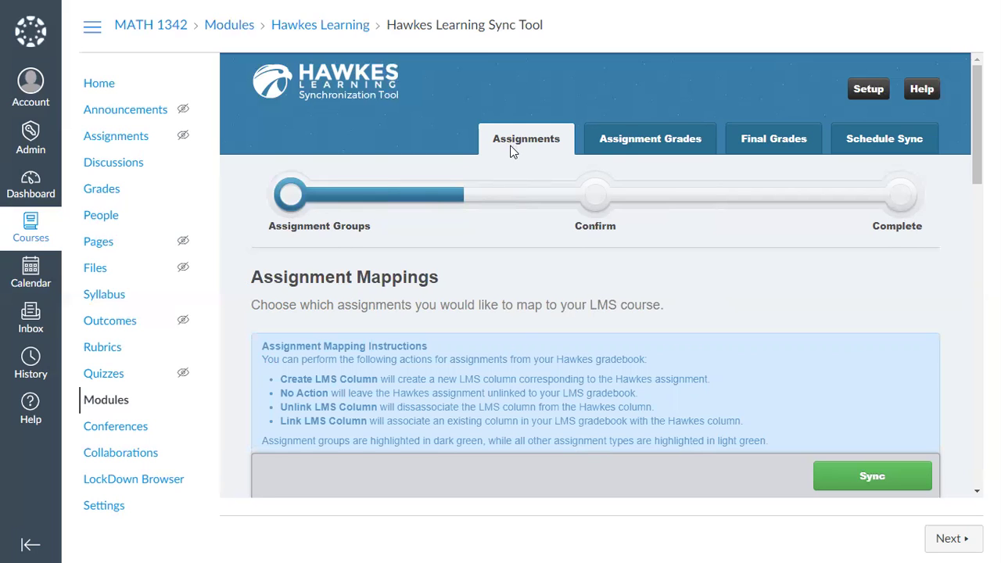
pyautogui.scroll(-1, 509, 144)
pyautogui.scroll(-3, 508, 153)
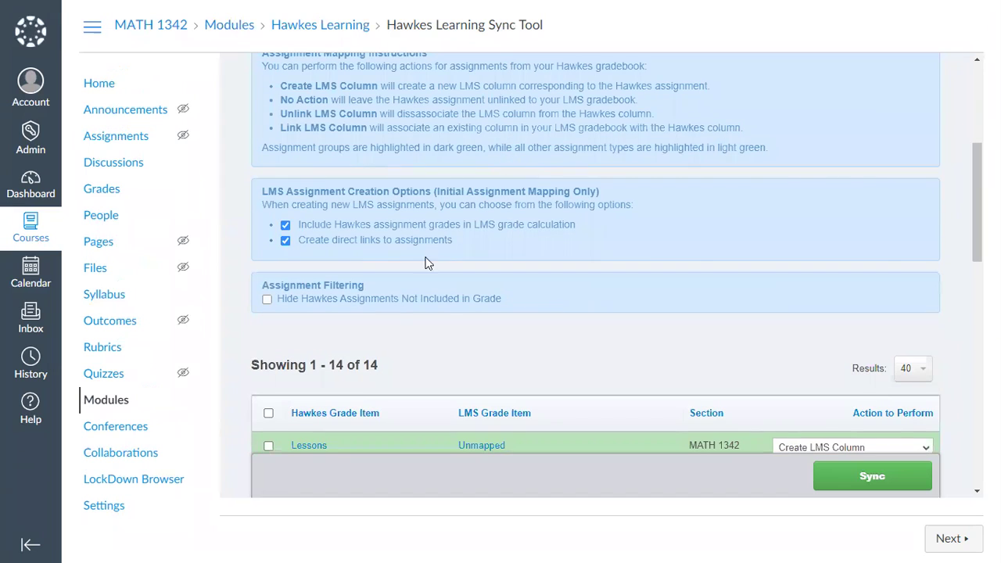
pyautogui.click(917, 370)
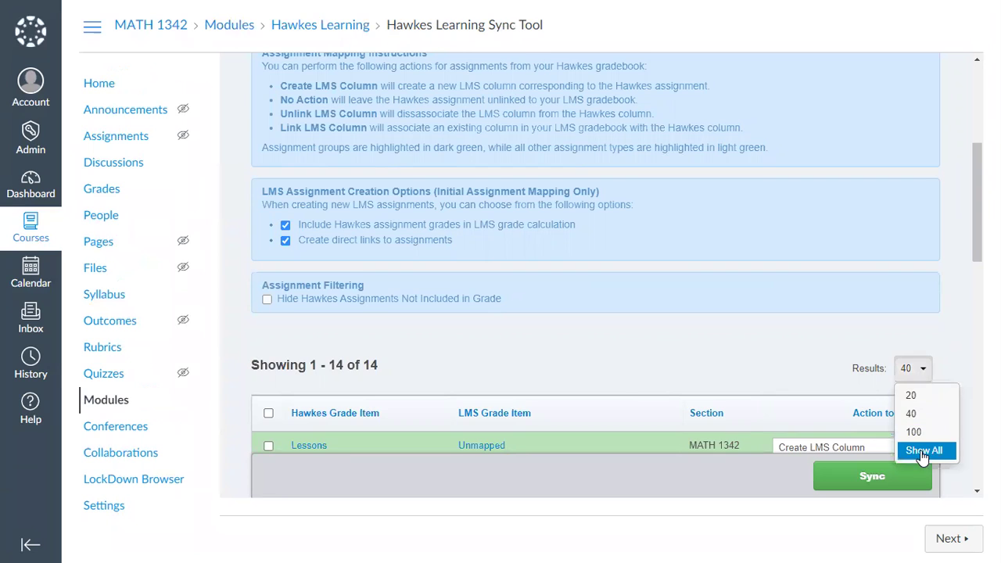
pyautogui.click(864, 334)
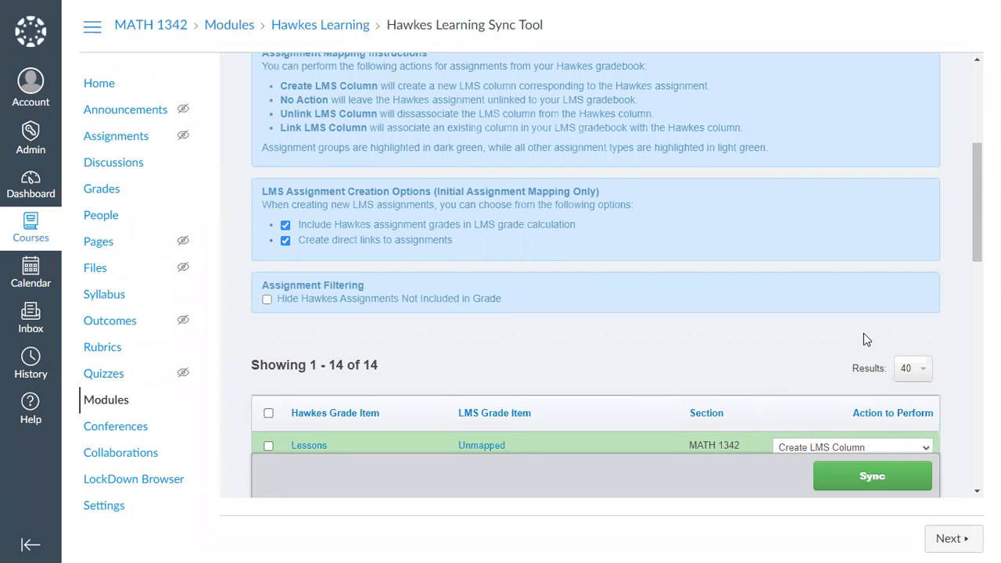
pyautogui.scroll(4, 852, 337)
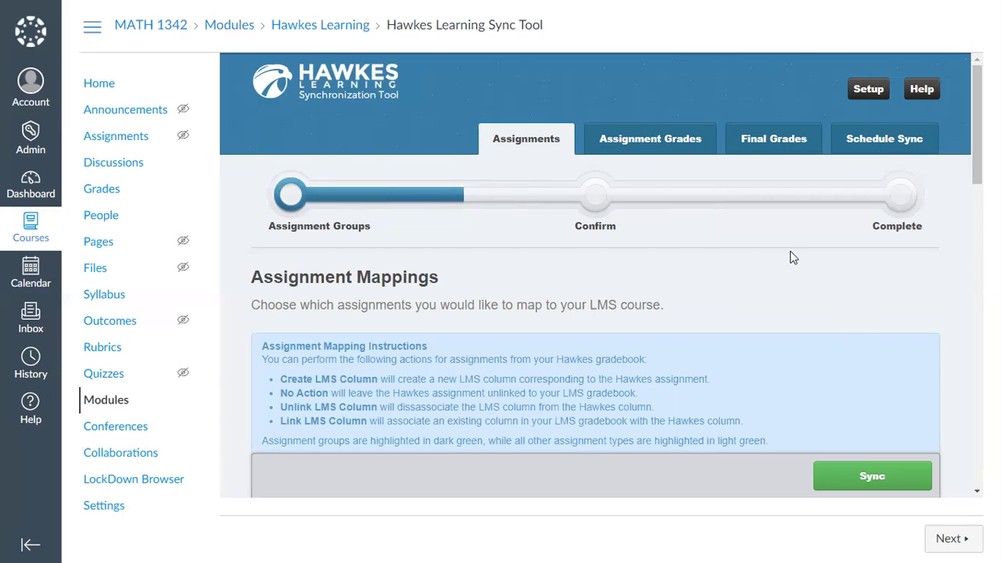
# Open the course Assignments list and review the synced Hawkes assignment group
pyautogui.click(123, 141)
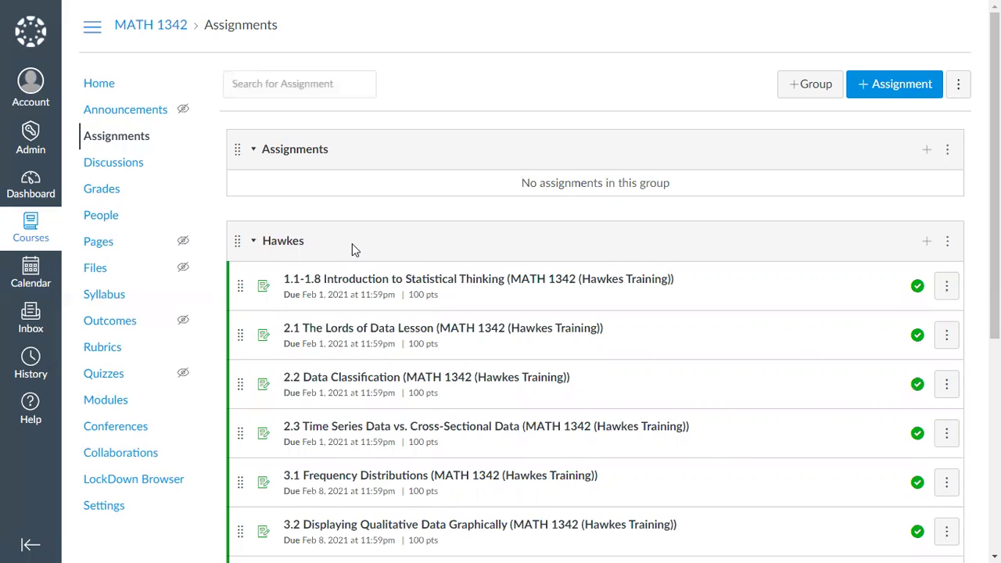
pyautogui.scroll(-1, 353, 227)
pyautogui.scroll(-1, 350, 285)
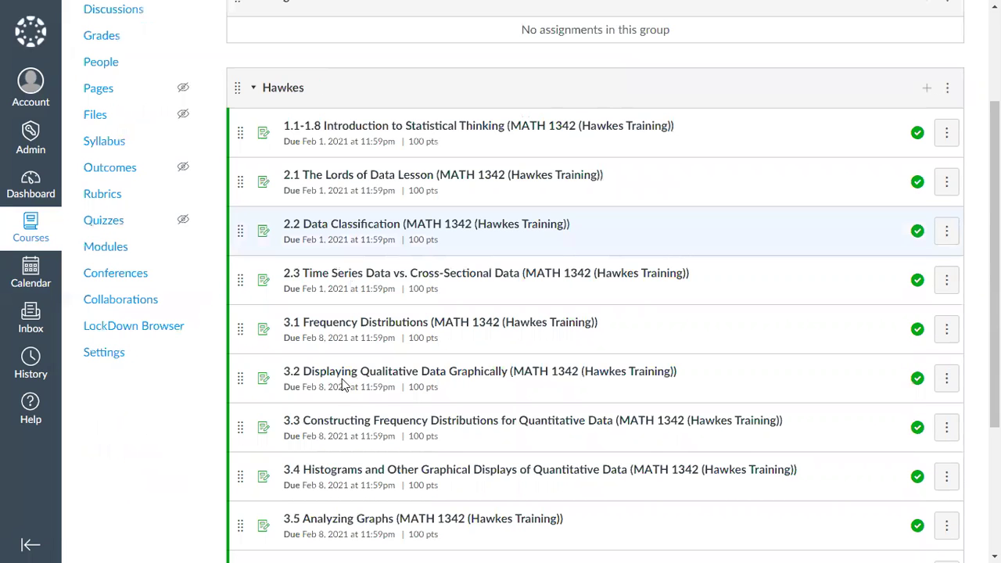
pyautogui.scroll(-2, 364, 414)
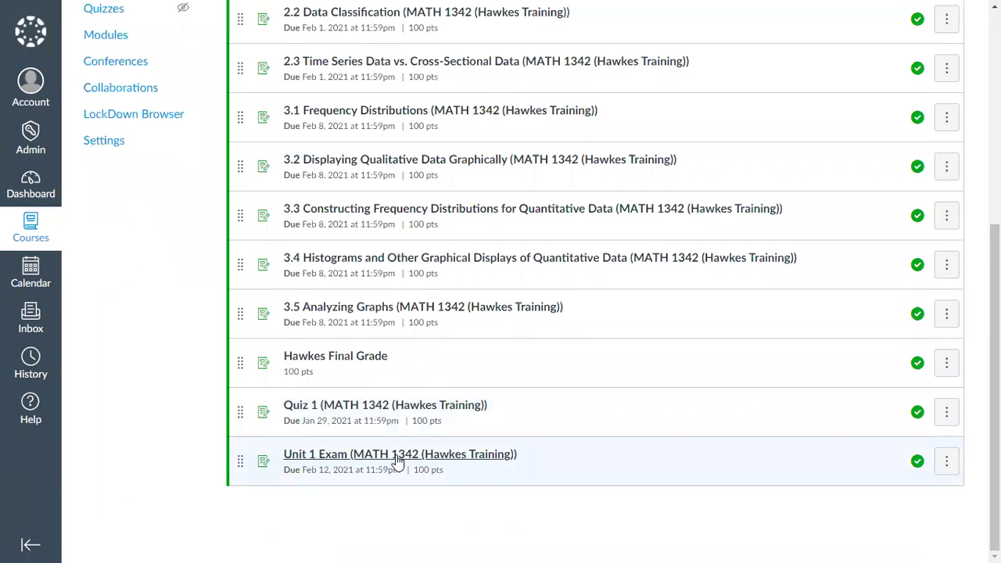
pyautogui.scroll(5, 408, 354)
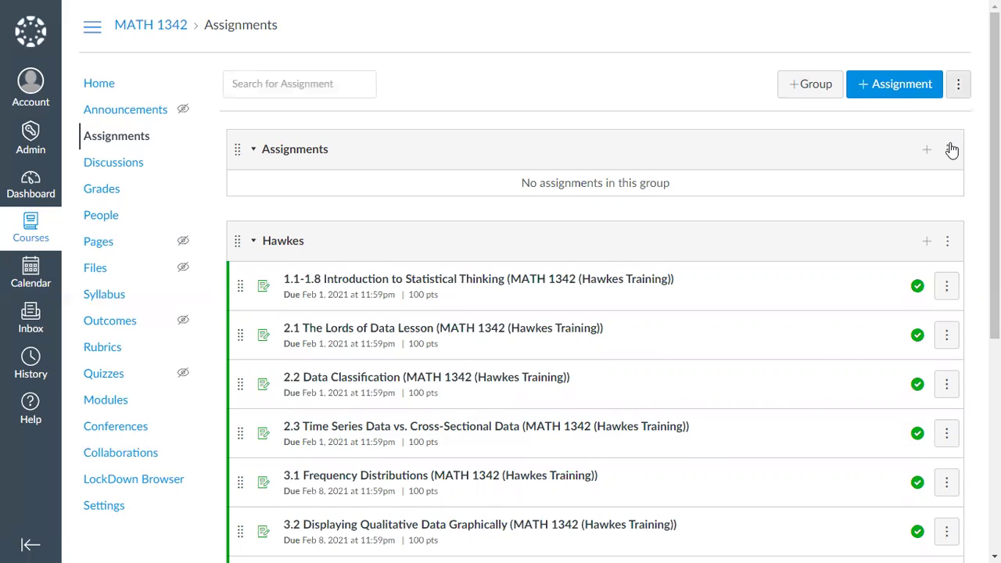
pyautogui.click(958, 83)
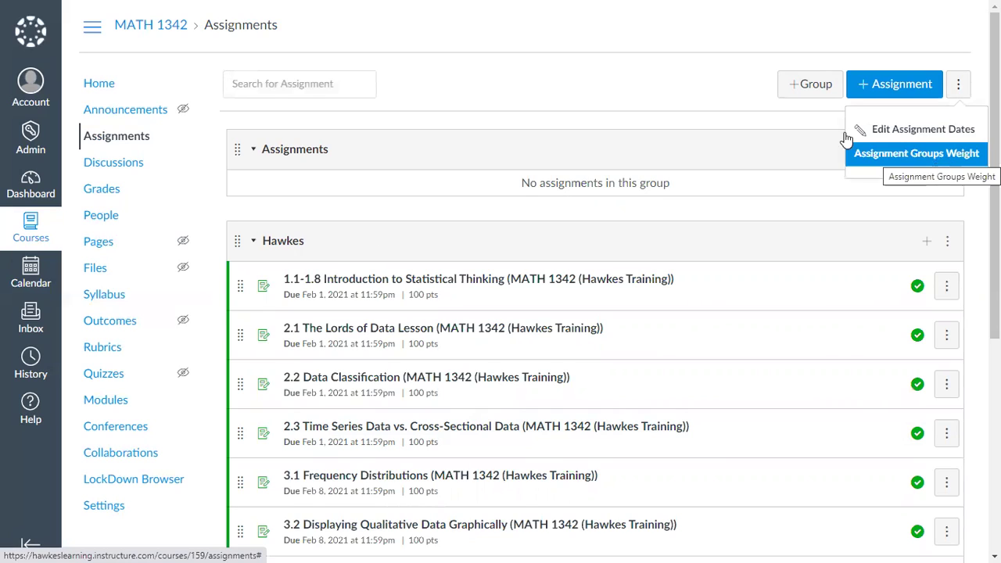
pyautogui.click(719, 81)
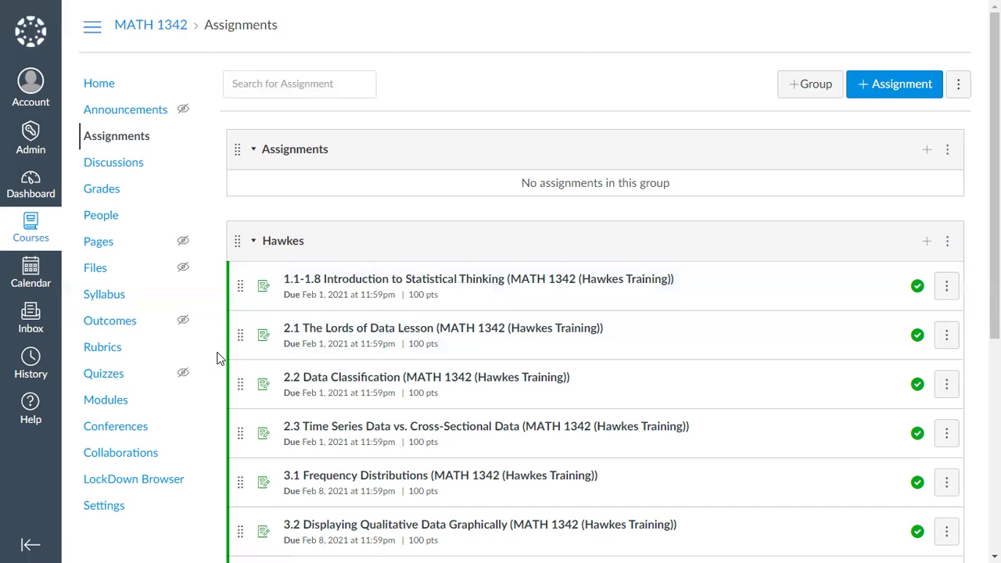
# Open the MATH 1342 Gradebook and scroll right to the Hawkes Final Grade and Hawkes total columns
pyautogui.click(104, 197)
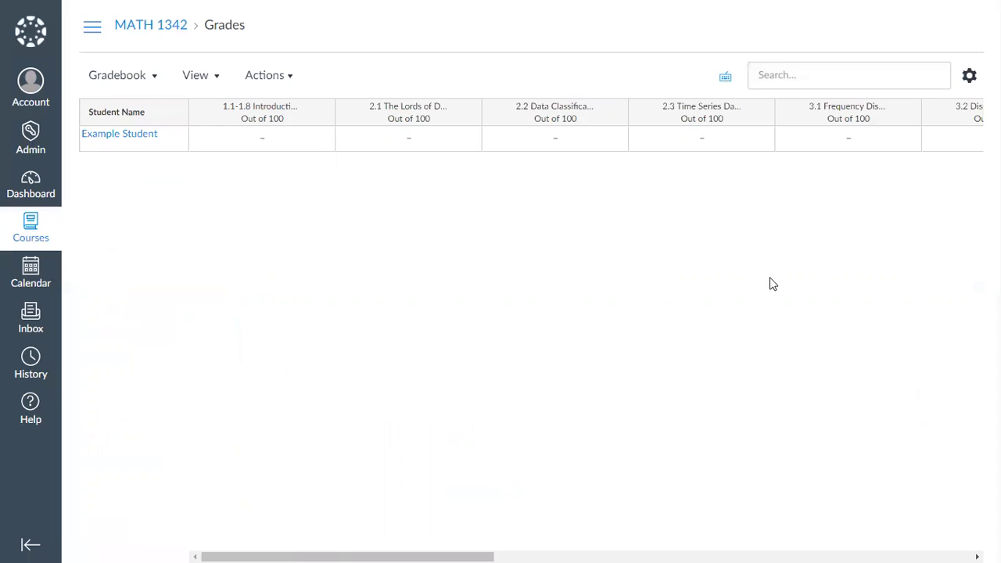
pyautogui.hscroll(5, 954, 541)
pyautogui.hscroll(3, 803, 540)
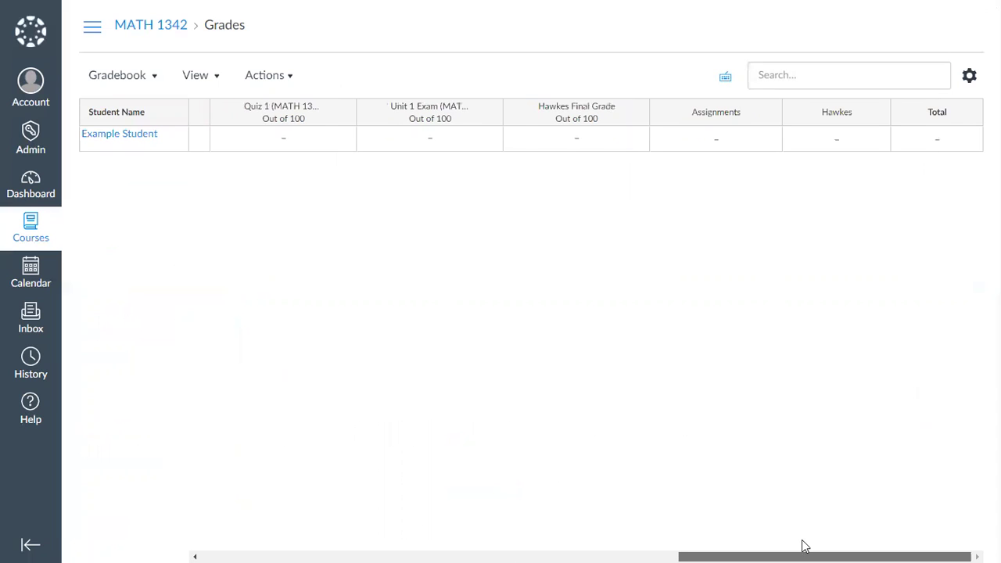